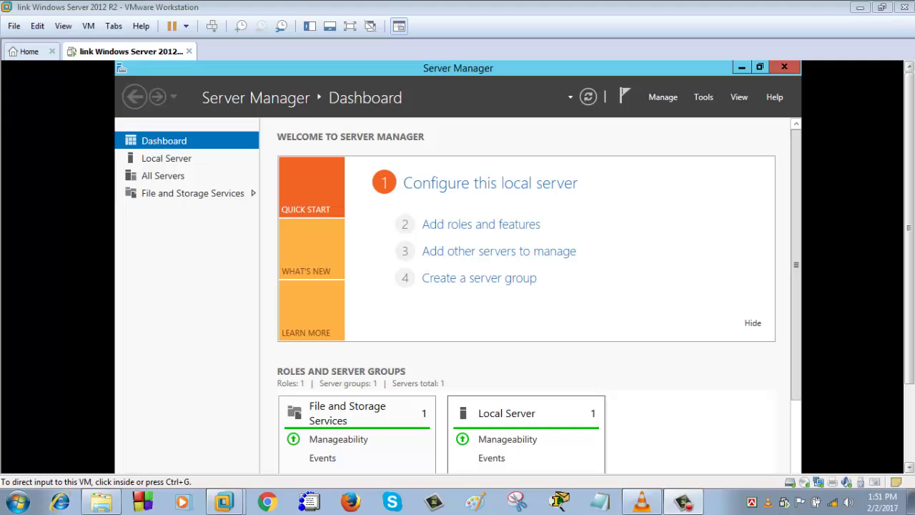
# - Launch the Add Roles and Features wizard from Server Manager's Manage menu
pyautogui.click(664, 100)
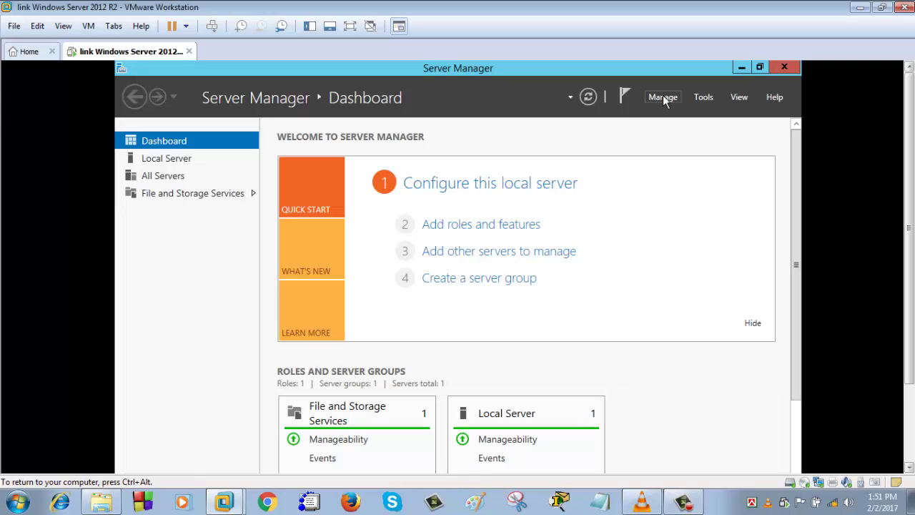
pyautogui.click(663, 98)
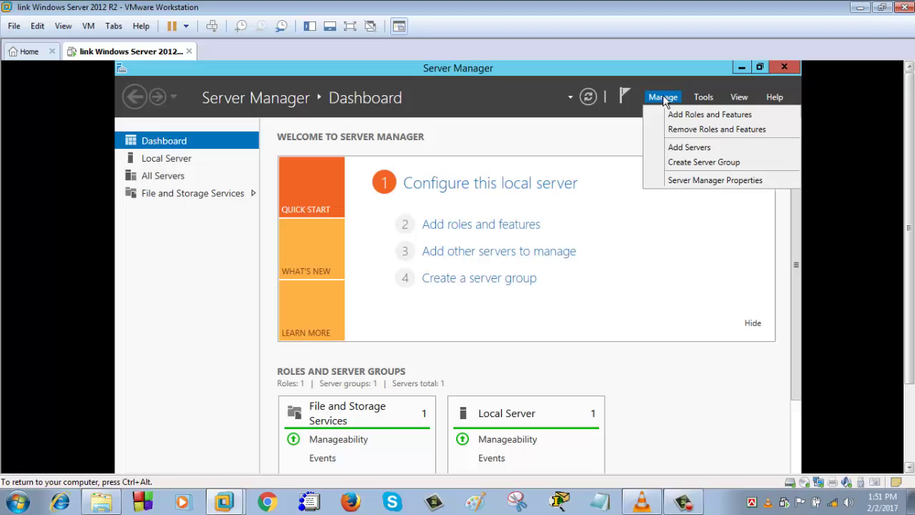
pyautogui.click(707, 116)
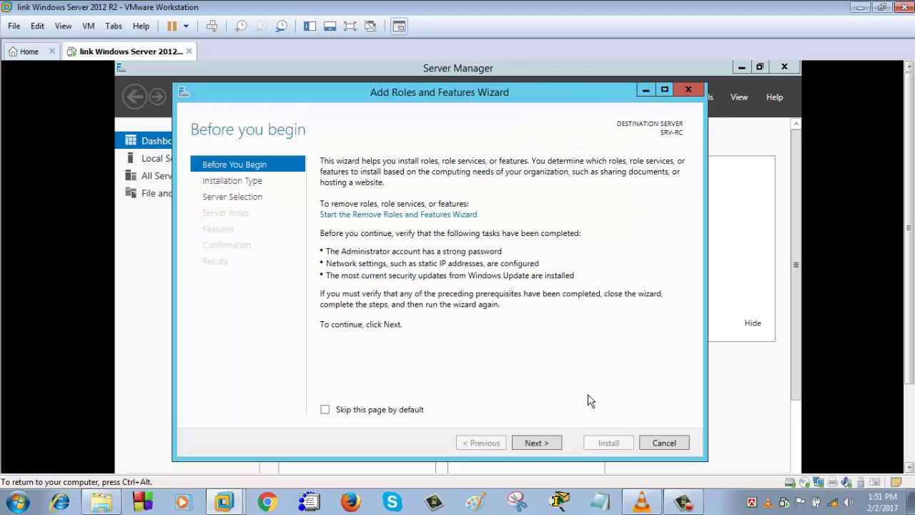
pyautogui.click(688, 89)
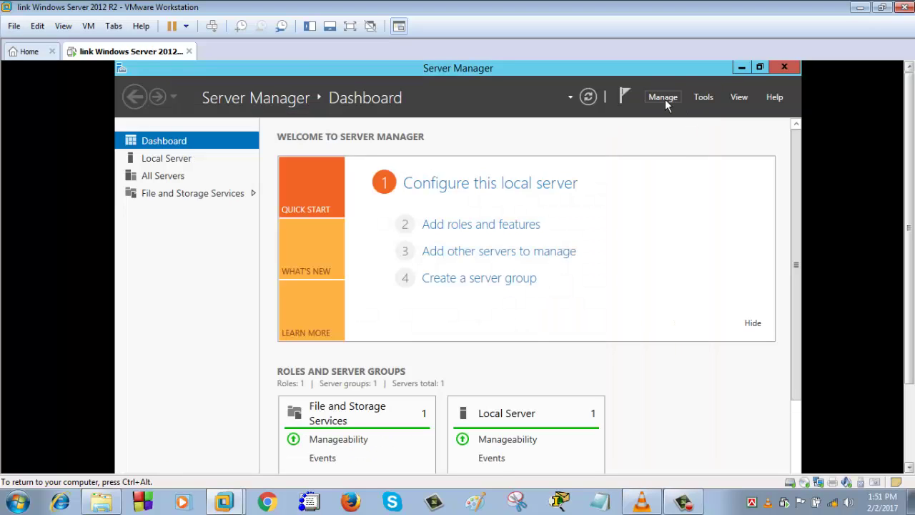
pyautogui.click(664, 99)
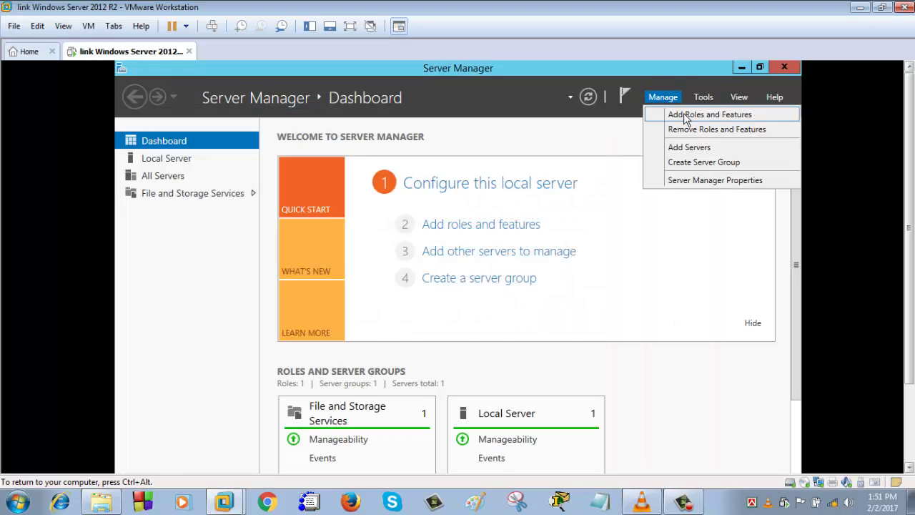
pyautogui.click(685, 119)
# - Advance past the introduction with role-based installation and SRV-RC as the destination server
pyautogui.moveTo(496, 160); pyautogui.dragTo(474, 98)
pyautogui.click(544, 443)
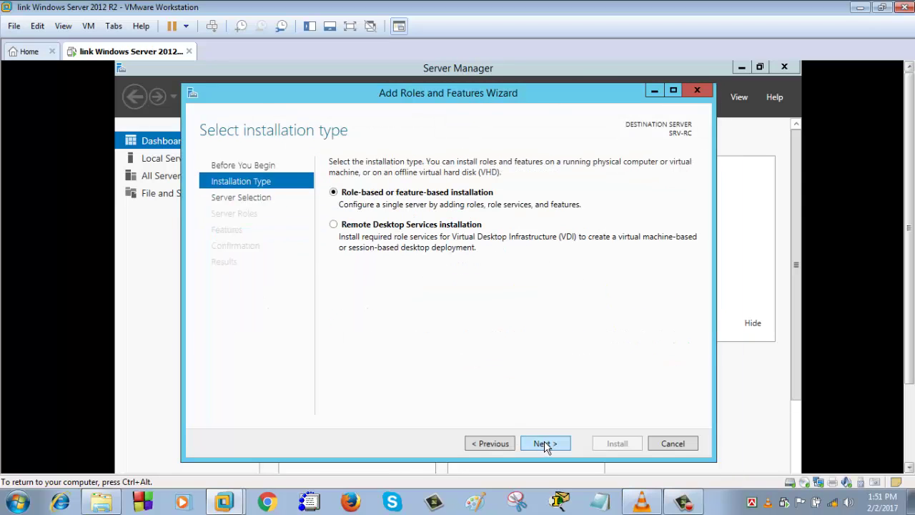
pyautogui.click(545, 444)
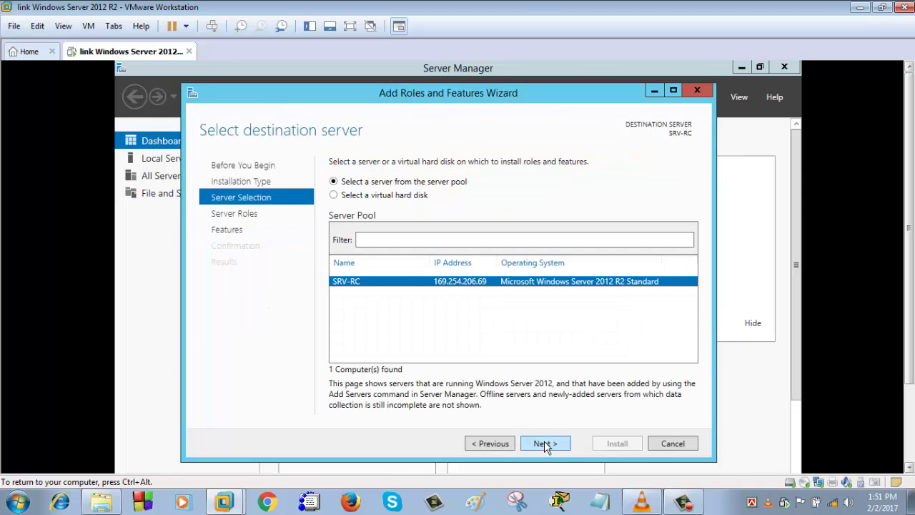
pyautogui.click(544, 444)
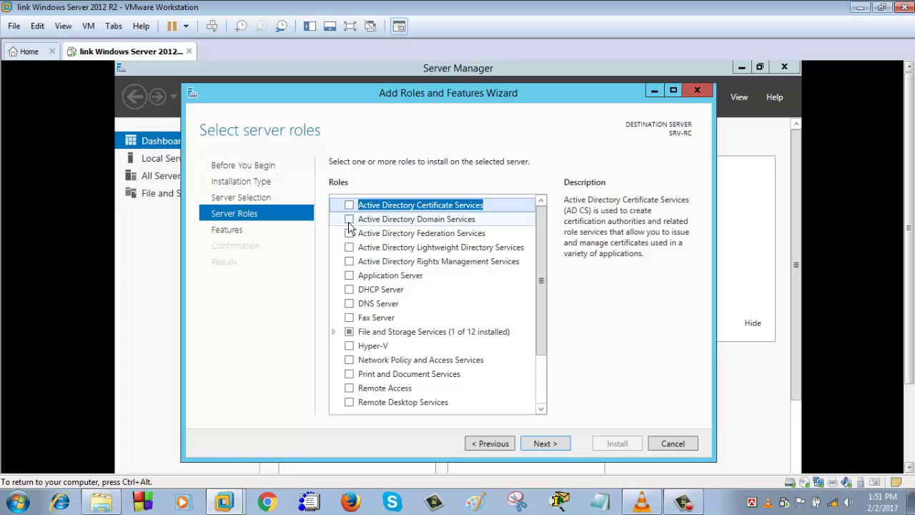
# - Check Active Directory Domain Services, accept its required management features, and continue to Features
pyautogui.click(349, 220)
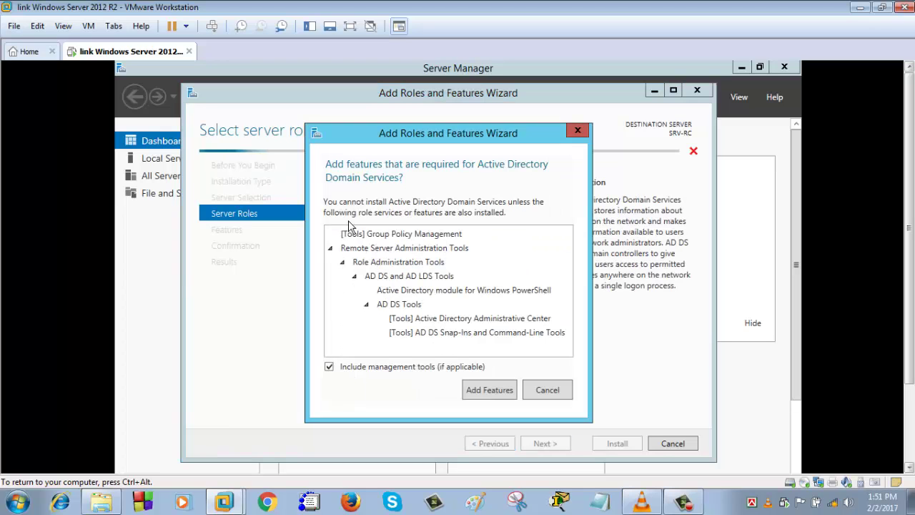
pyautogui.click(579, 132)
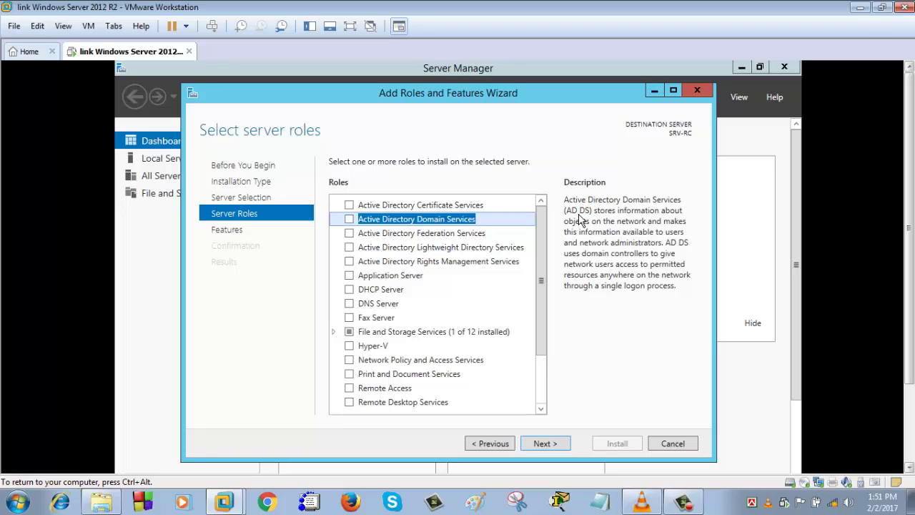
pyautogui.click(349, 222)
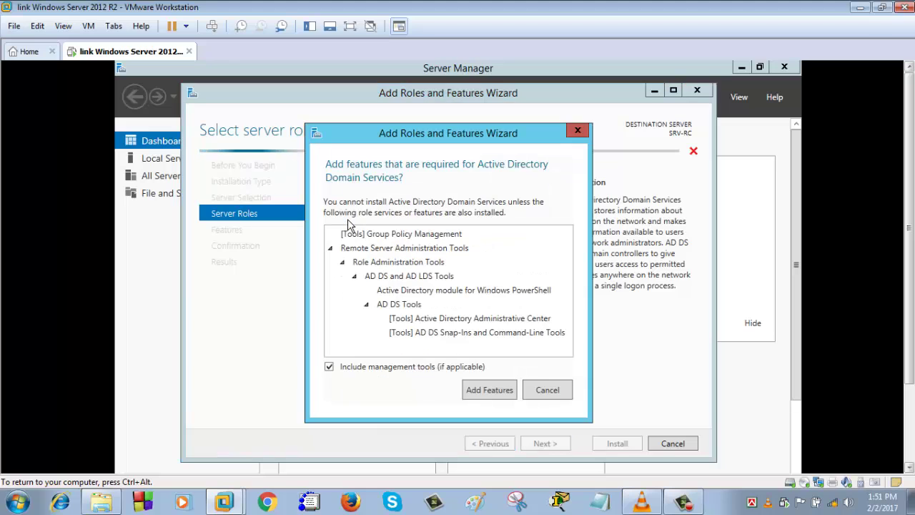
pyautogui.click(486, 395)
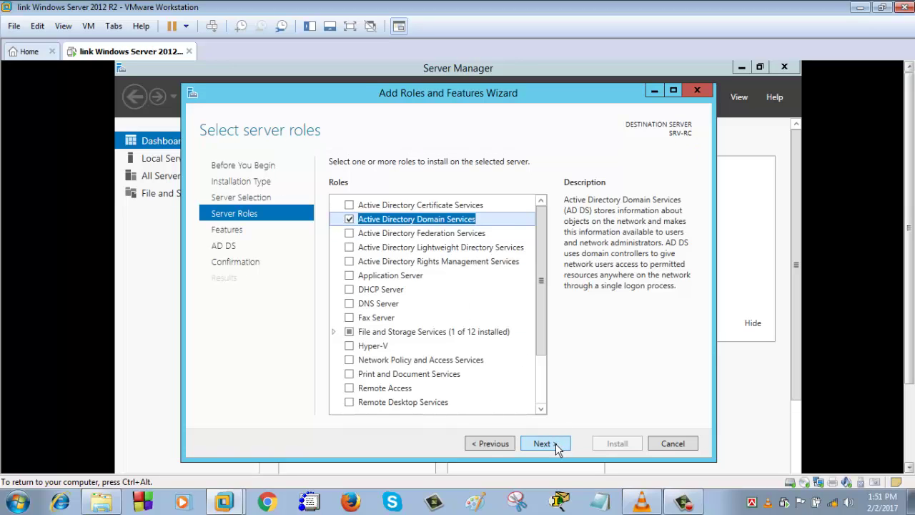
pyautogui.click(543, 443)
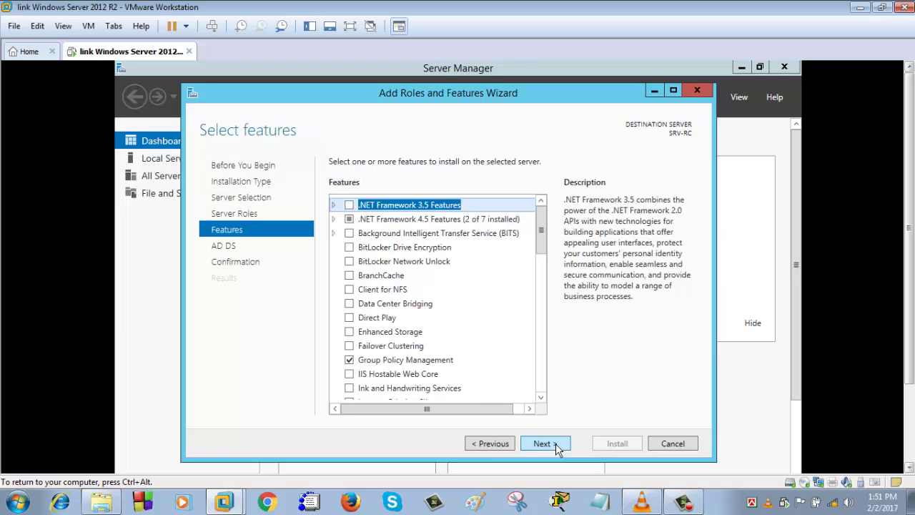
# - Skip the Features and AD DS pages to reach the installation confirmation
pyautogui.click(556, 443)
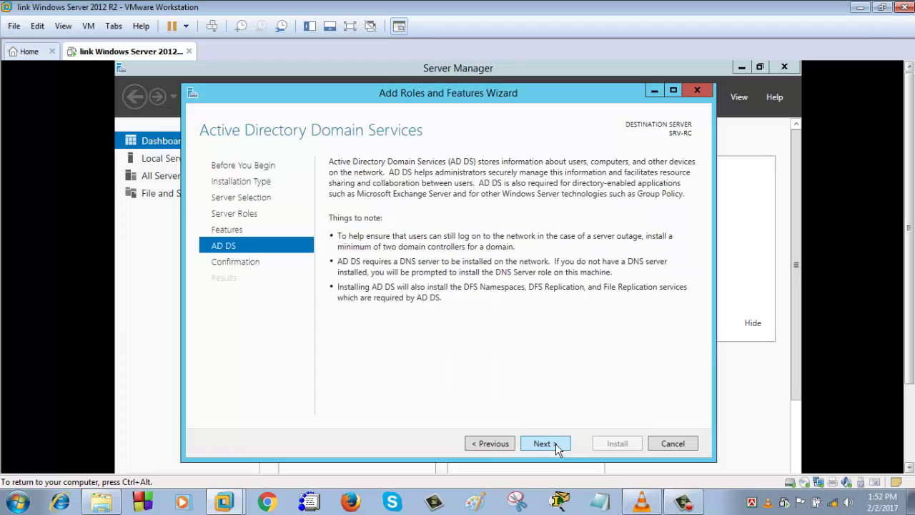
pyautogui.click(554, 444)
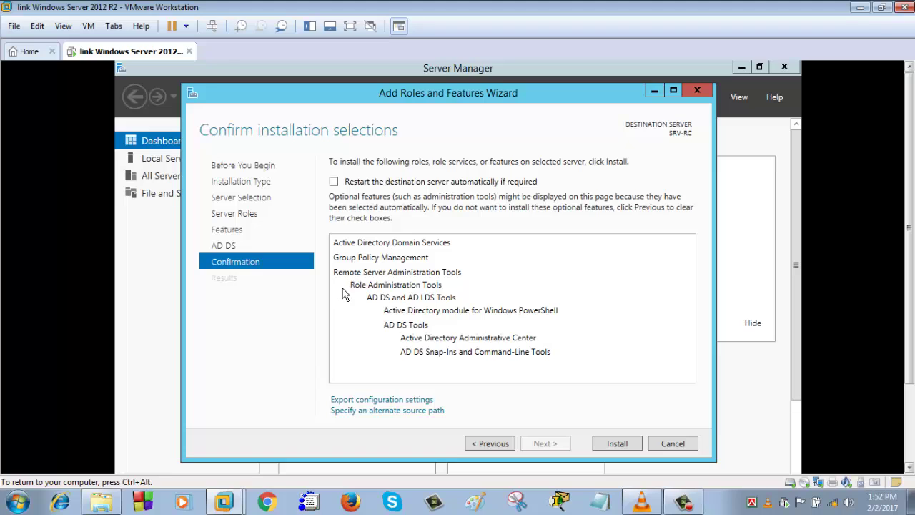
# - Install AD DS with Group Policy Management and AD DS tools on SRV-RC
pyautogui.click(622, 444)
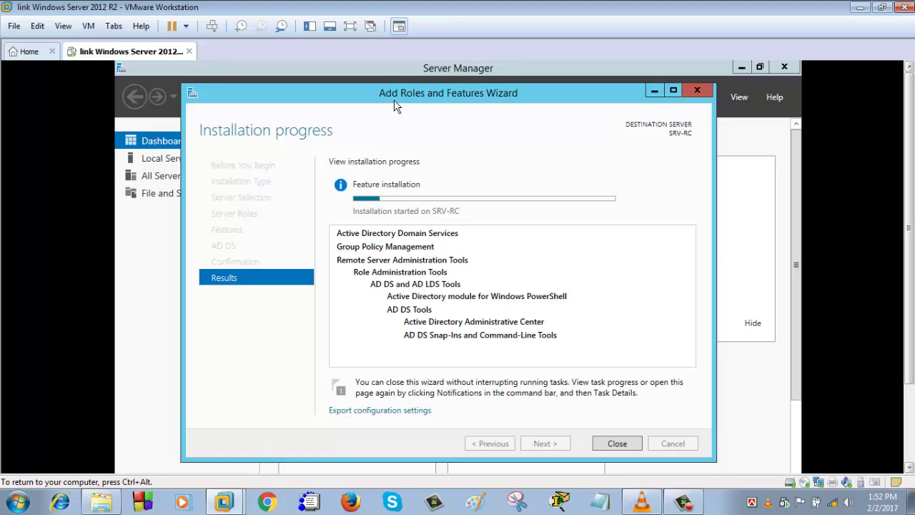
pyautogui.moveTo(391, 92); pyautogui.dragTo(413, 93)
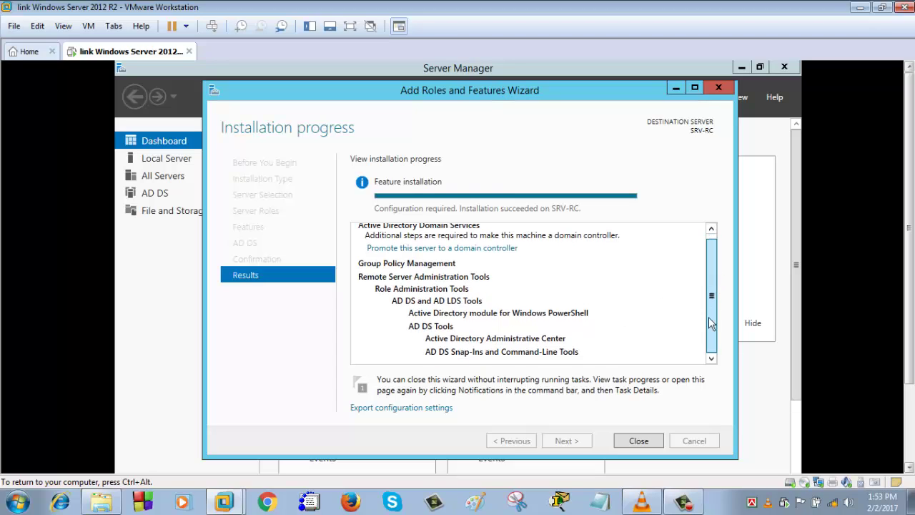
pyautogui.moveTo(715, 260); pyautogui.dragTo(709, 340)
pyautogui.moveTo(713, 291); pyautogui.dragTo(711, 253)
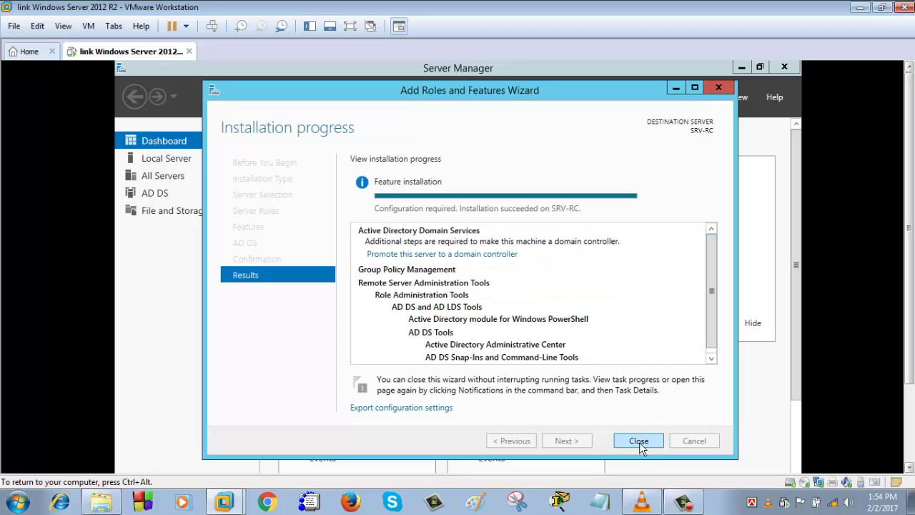
pyautogui.moveTo(554, 93); pyautogui.dragTo(560, 148)
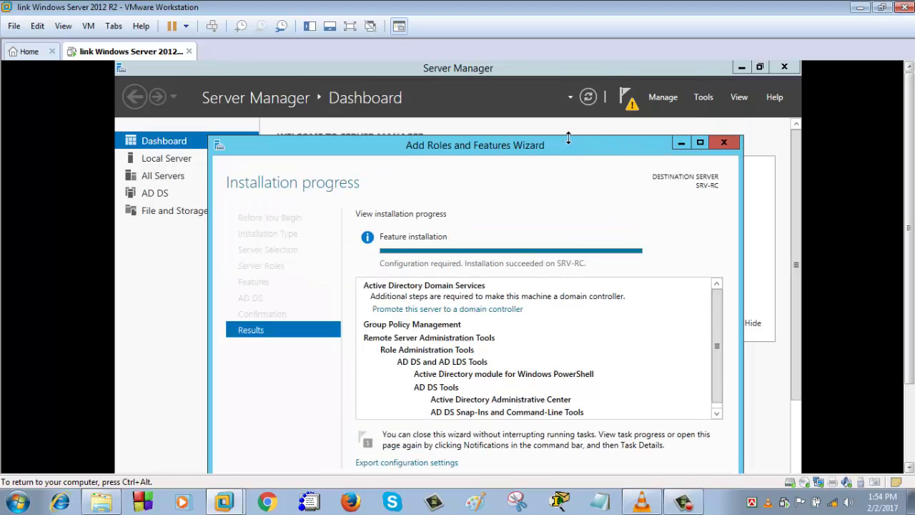
pyautogui.moveTo(557, 147); pyautogui.dragTo(555, 107)
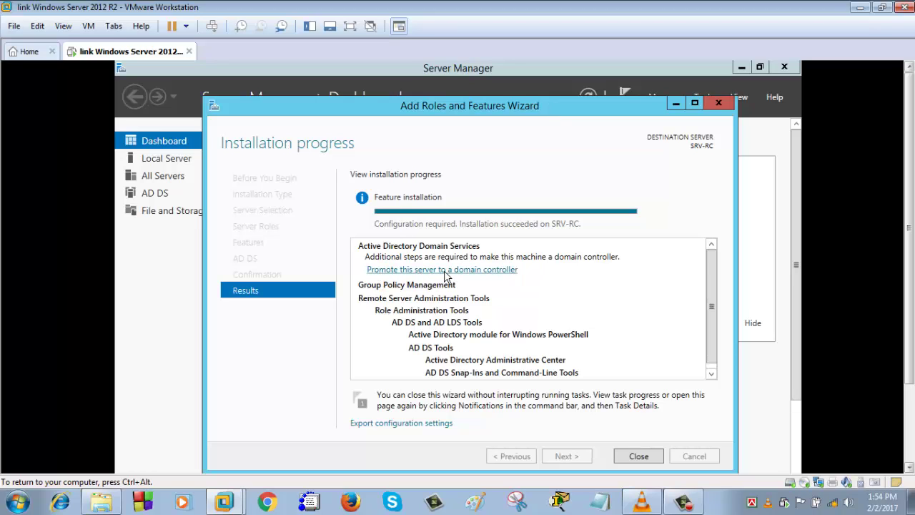
# - Launch the domain controller promotion and select the 'Add a new forest' deployment option
pyautogui.click(444, 270)
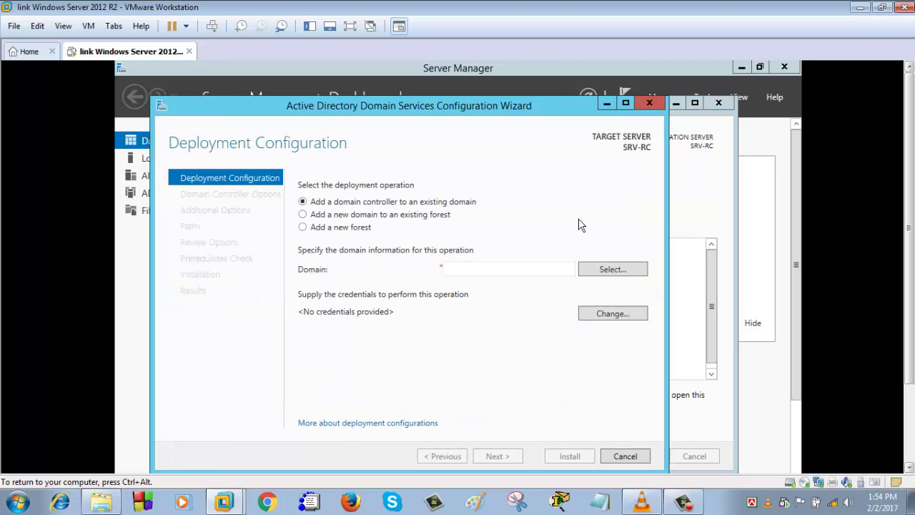
pyautogui.moveTo(429, 102); pyautogui.dragTo(429, 87)
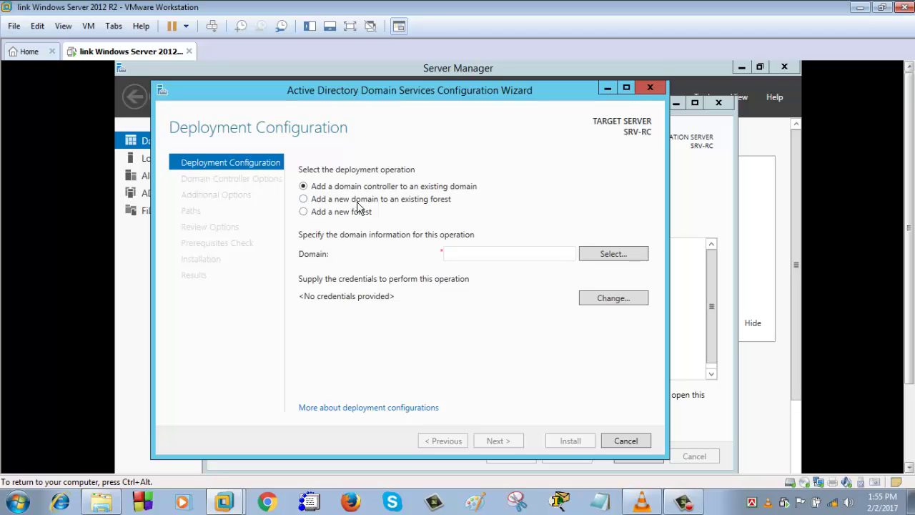
pyautogui.click(358, 203)
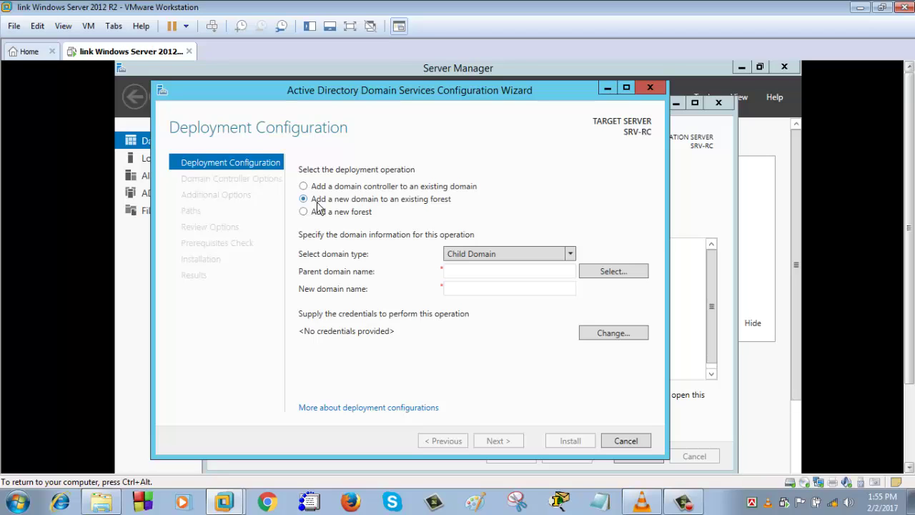
pyautogui.click(302, 213)
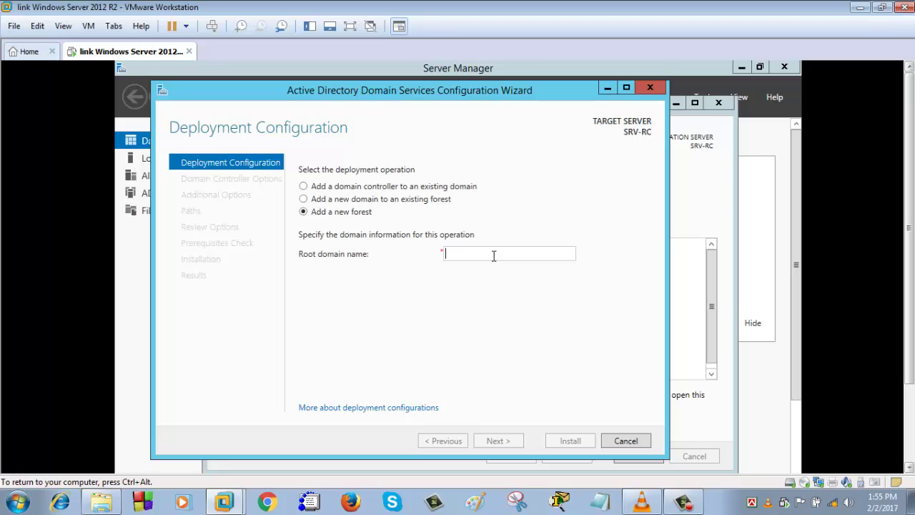
# - Enter karznit.com as the root domain name and proceed to Domain Controller Options
pyautogui.write('ka')
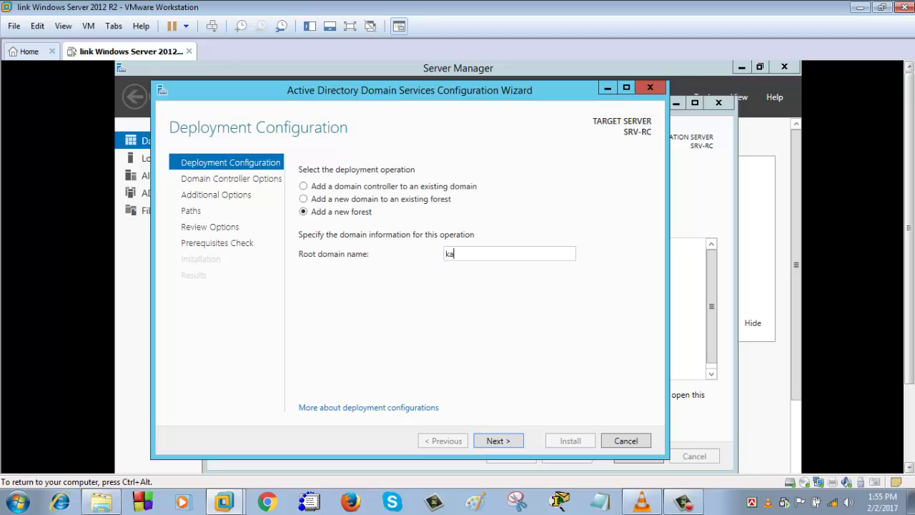
pyautogui.write('rz')
pyautogui.write('nir')
pyautogui.write('.com')
pyautogui.click(504, 442)
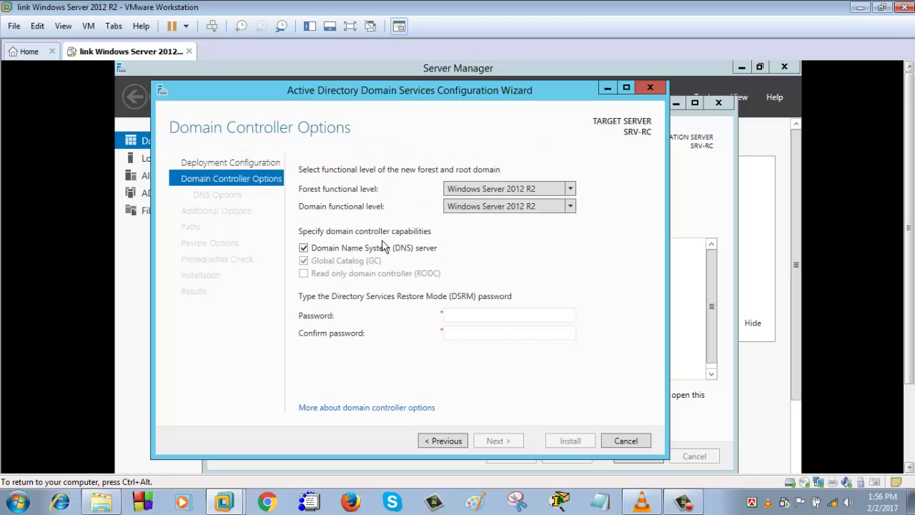
# - Choose Windows Server 2008 R2 in both the forest and domain functional level dropdowns
pyautogui.click(570, 189)
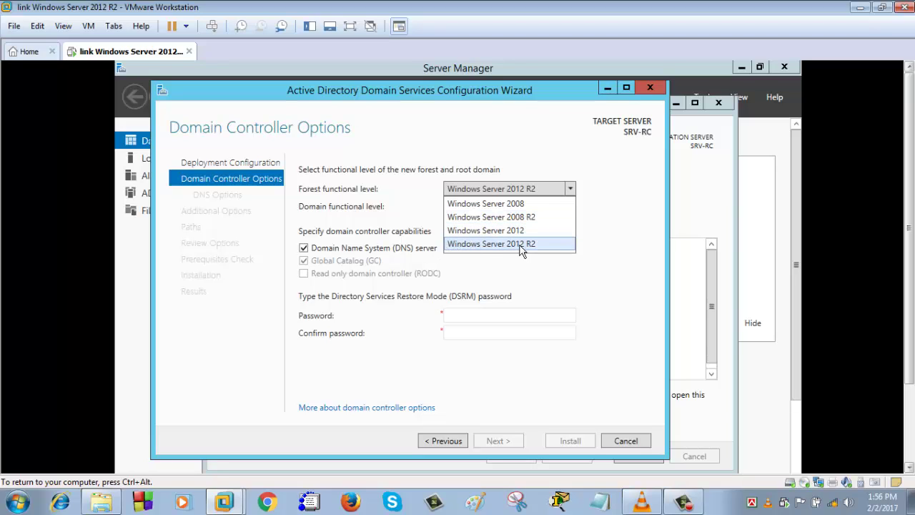
pyautogui.click(521, 245)
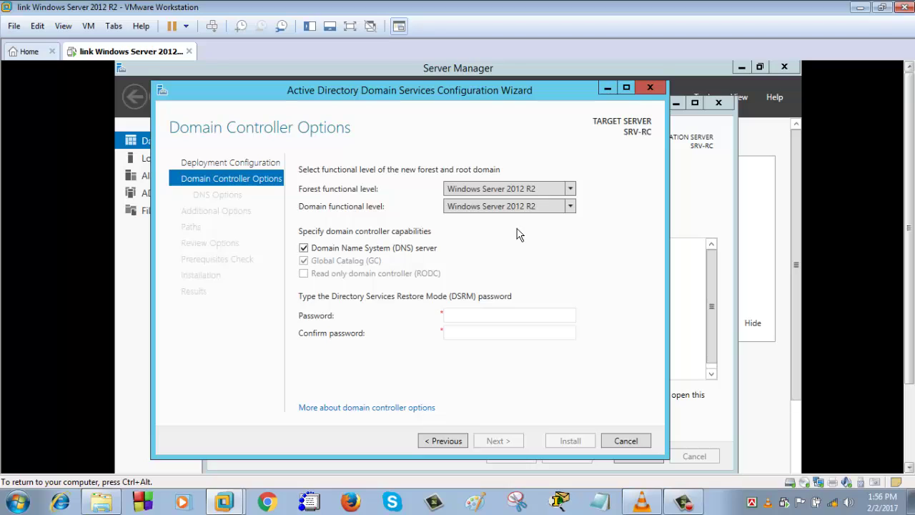
pyautogui.click(570, 190)
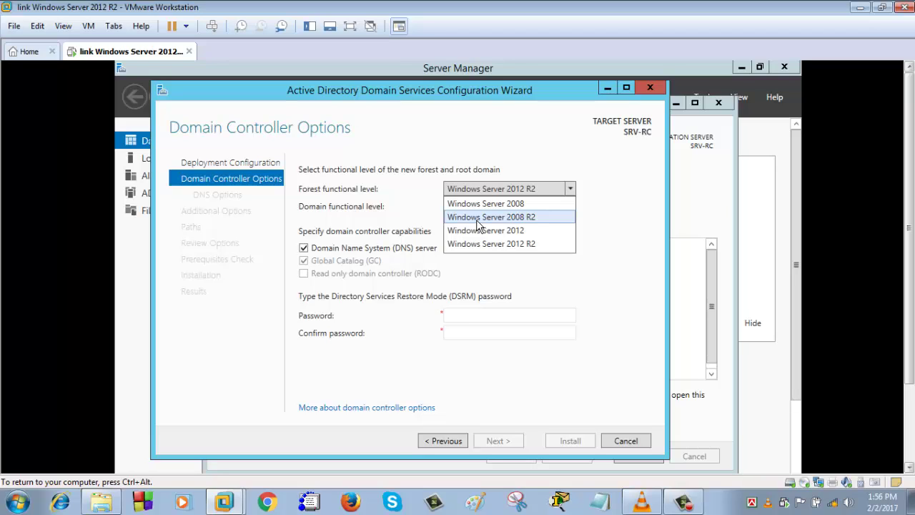
pyautogui.click(476, 219)
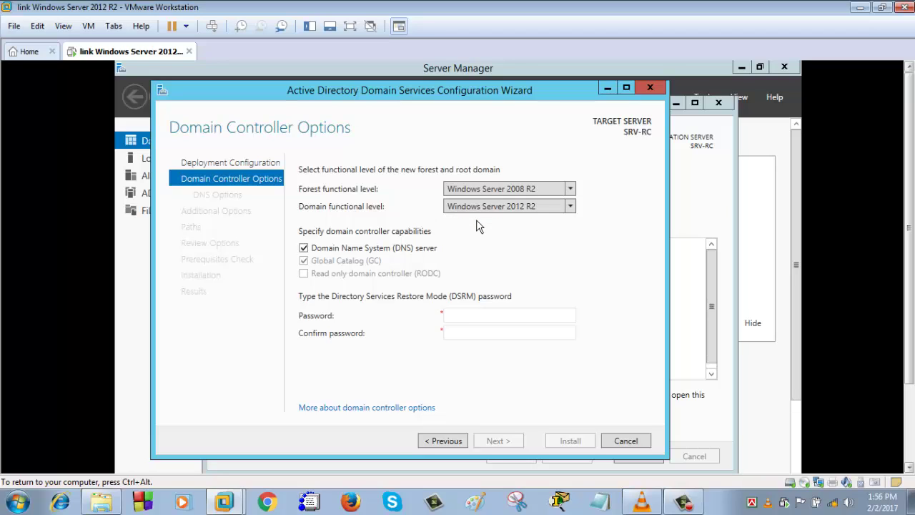
pyautogui.click(570, 207)
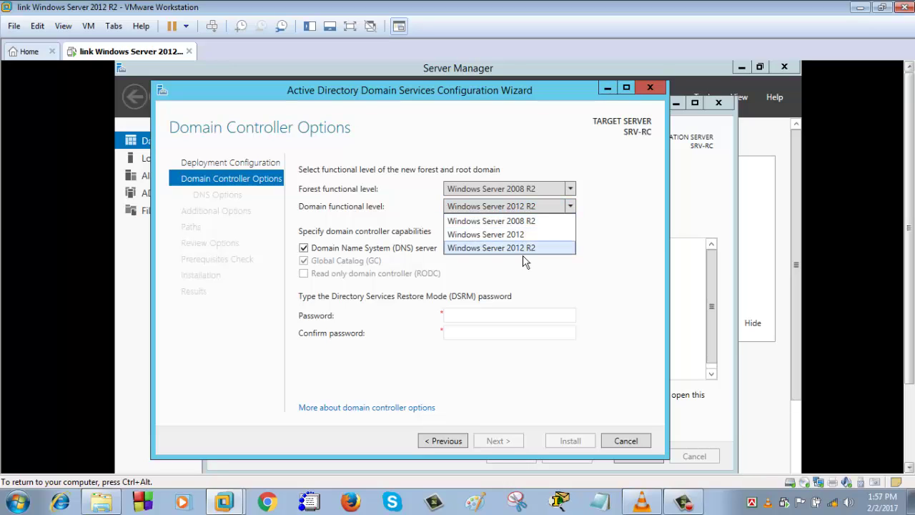
pyautogui.click(548, 211)
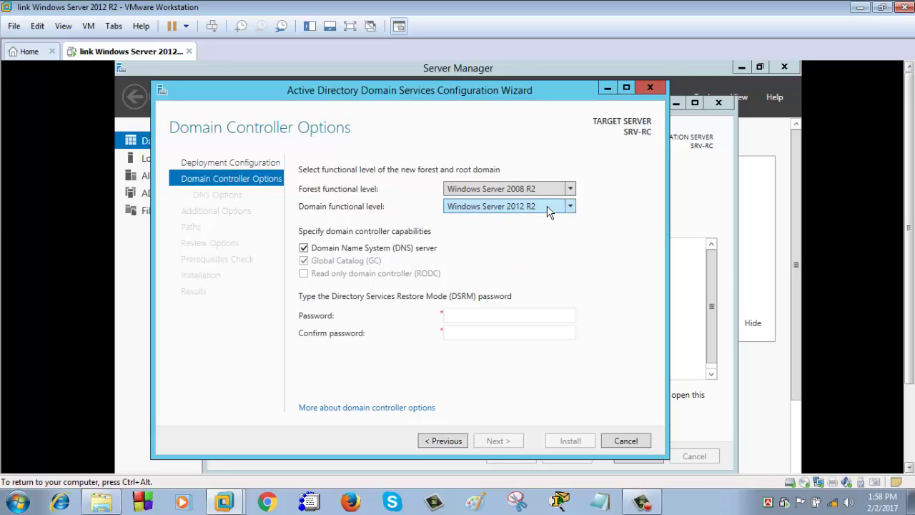
pyautogui.click(551, 207)
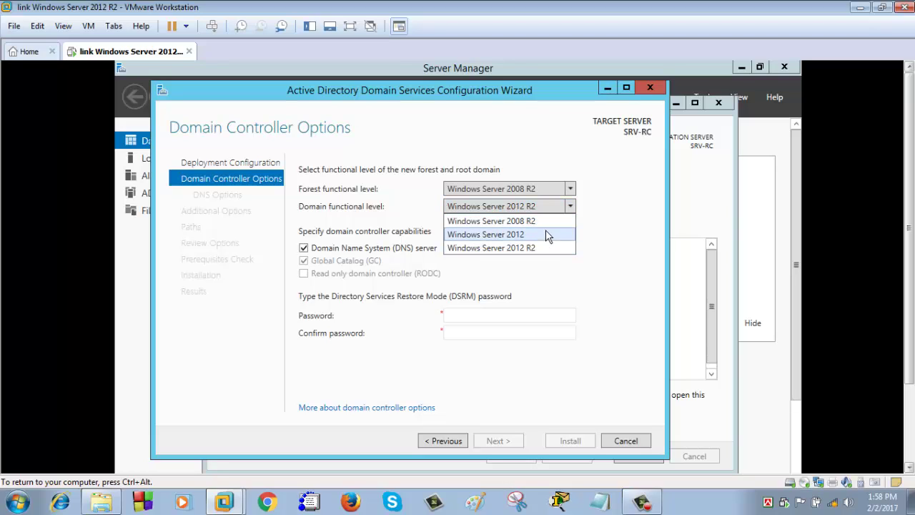
pyautogui.click(546, 221)
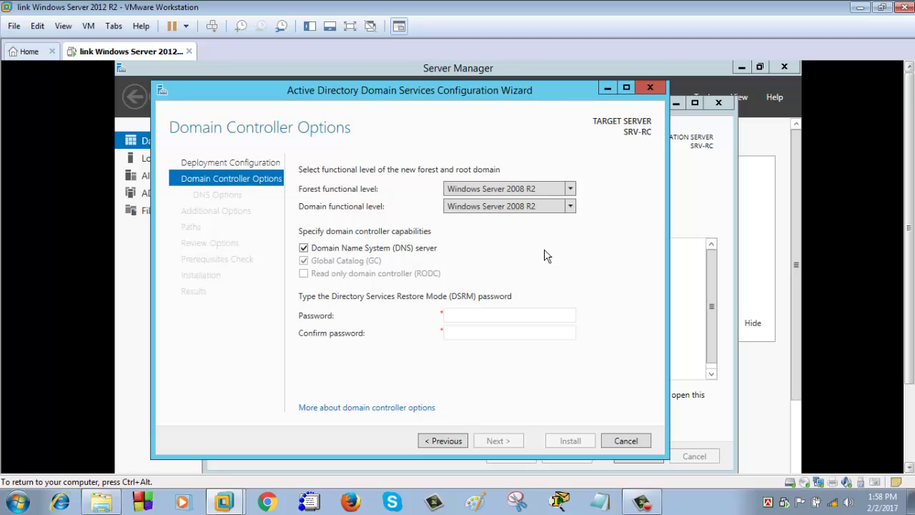
pyautogui.click(483, 310)
# - Enter and confirm the DSRM password, then advance to DNS Options
pyautogui.write('P')
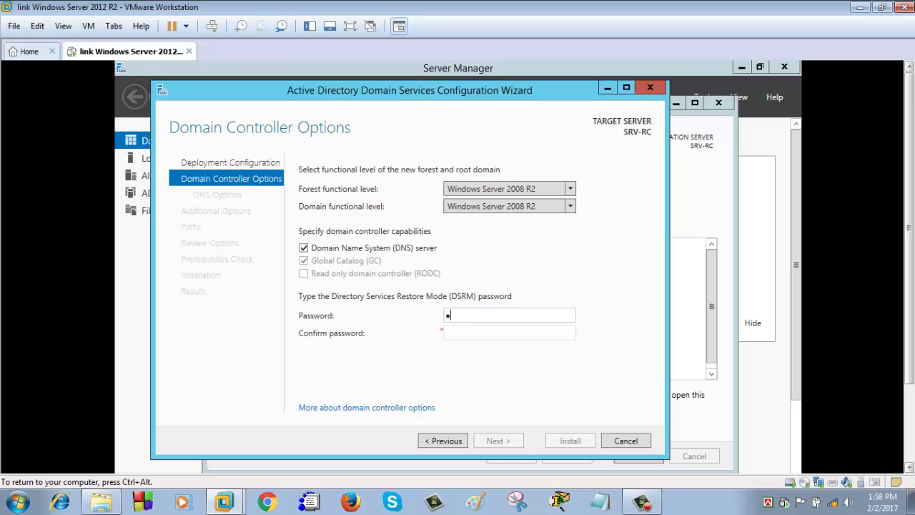
pyautogui.write('@ssw0rd1!')
pyautogui.click(527, 332)
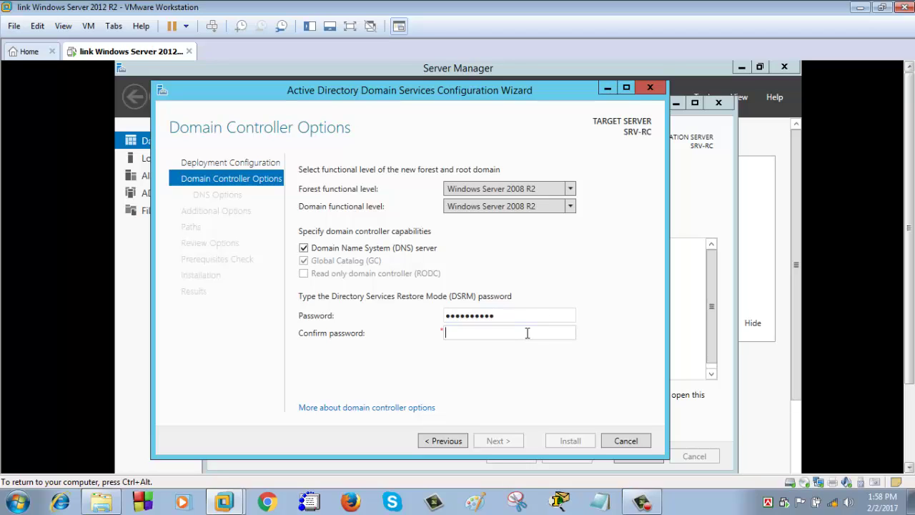
pyautogui.write('P@ssw0rd1!')
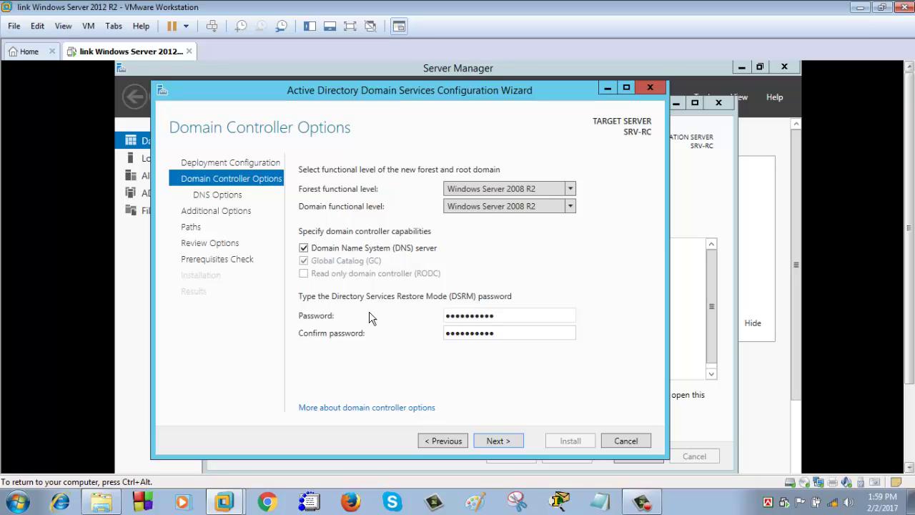
pyautogui.click(499, 441)
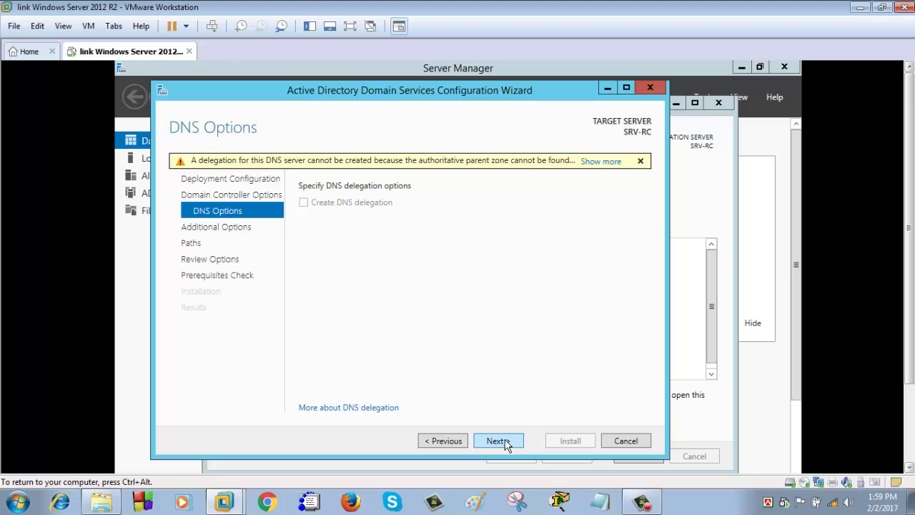
pyautogui.click(601, 162)
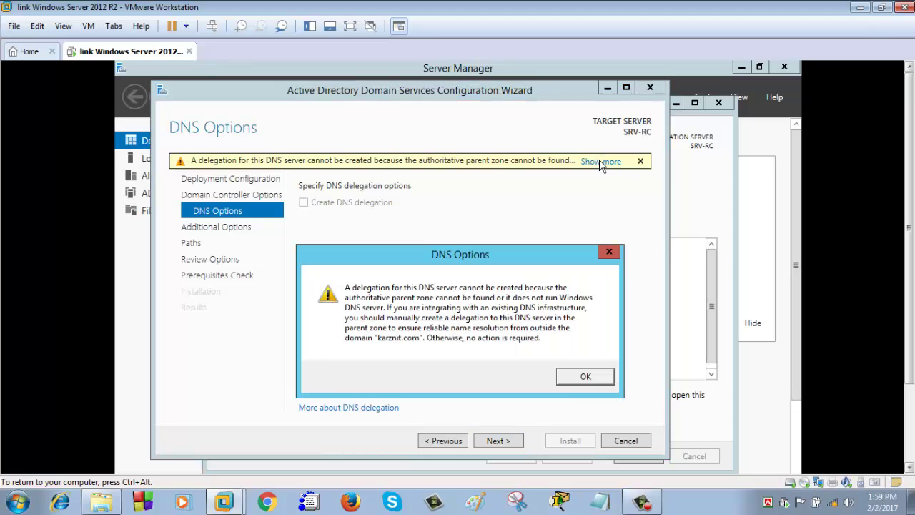
pyautogui.click(576, 383)
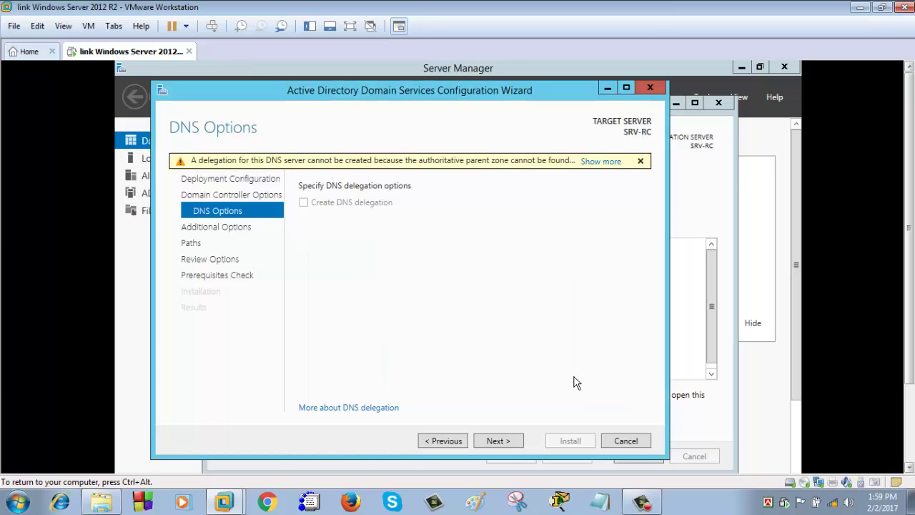
# - Move to Additional Options, keep NetBIOS name KARZNIT, and continue to the Paths page
pyautogui.click(503, 443)
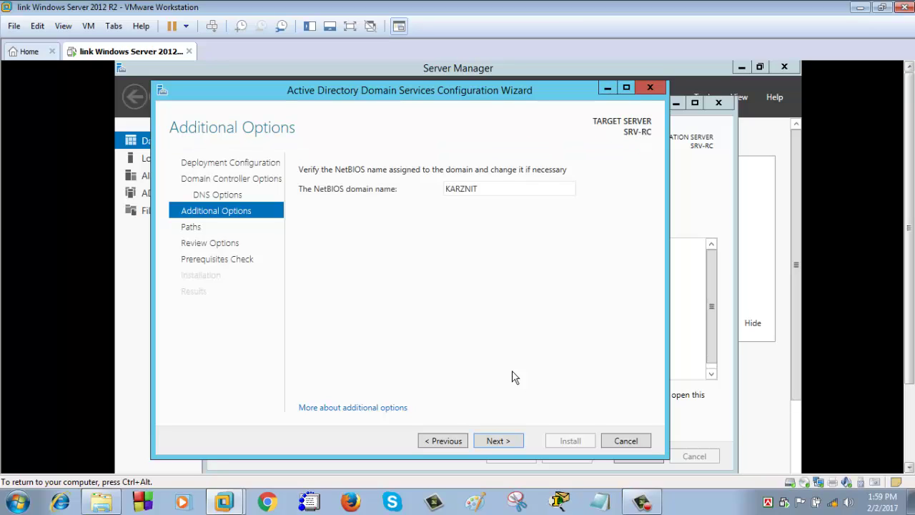
pyautogui.doubleClick(496, 188)
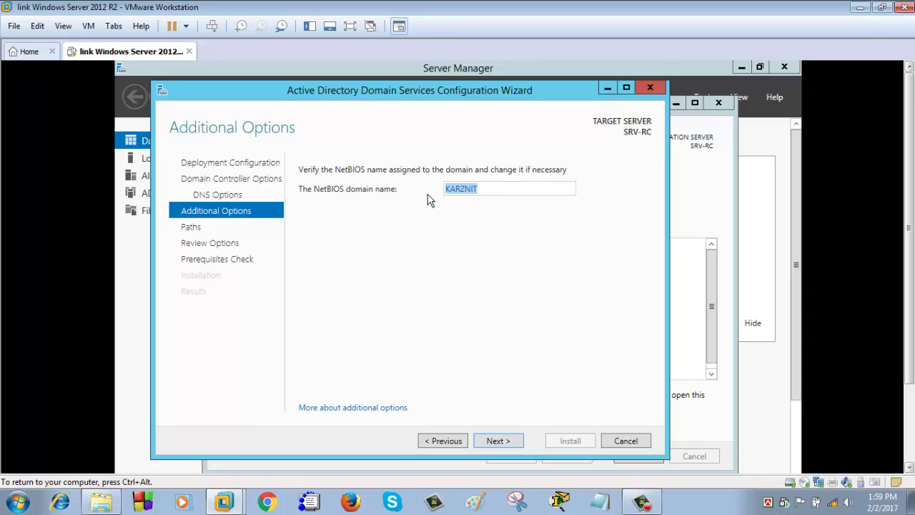
pyautogui.click(502, 193)
pyautogui.doubleClick(465, 190)
pyautogui.click(508, 190)
pyautogui.click(498, 442)
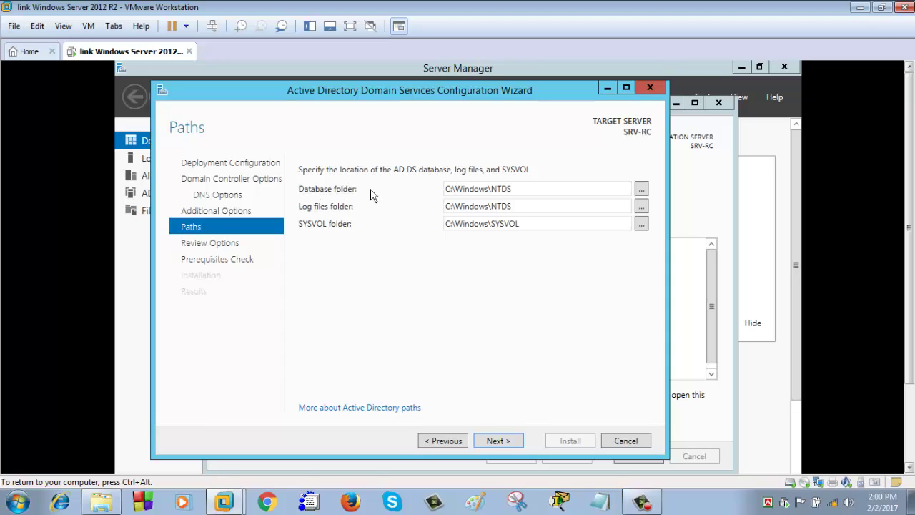
pyautogui.click(642, 189)
pyautogui.click(555, 201)
pyautogui.tripleClick(534, 190)
pyautogui.click(393, 210)
# - Review the selected options and open the Install-ADDSForest PowerShell script in Notepad
pyautogui.click(499, 441)
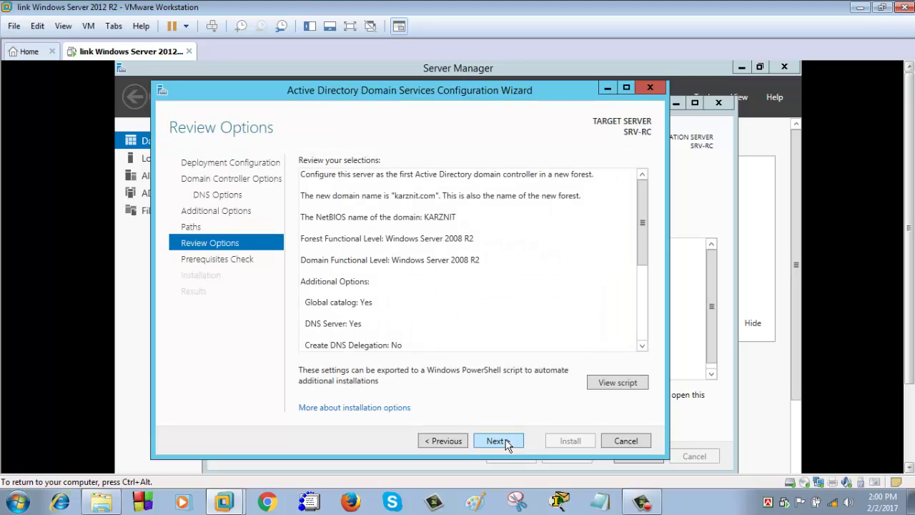
pyautogui.scroll(-3, 548, 314)
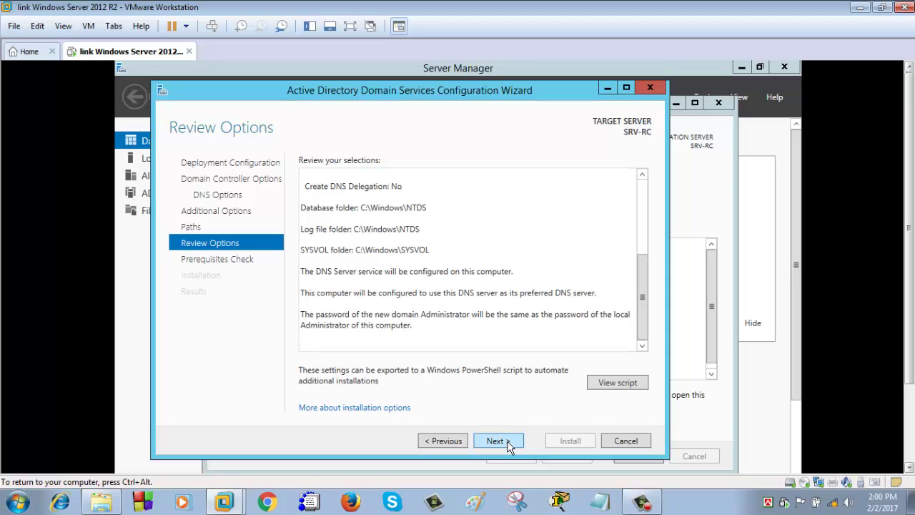
pyautogui.click(617, 382)
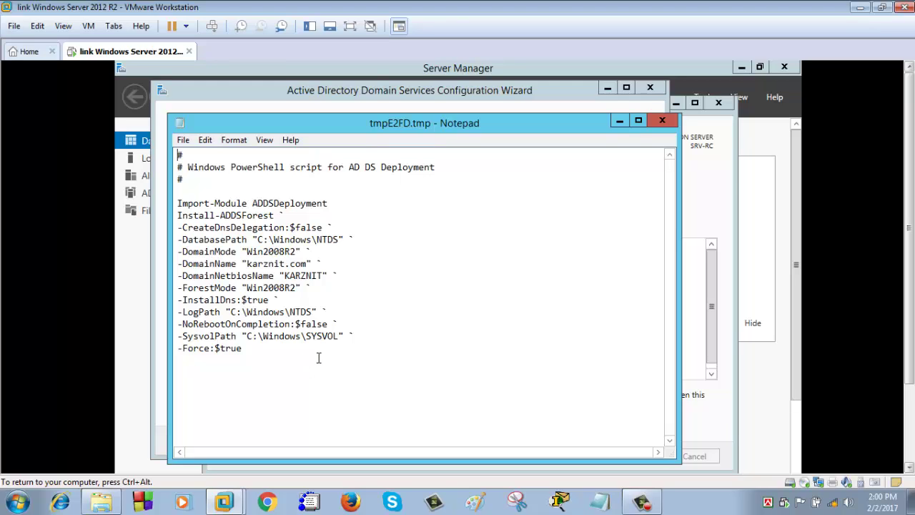
# - Review the Import-Module and Install-ADDSForest script lines in Notepad, then return to the wizard's Review Options
pyautogui.moveTo(319, 358); pyautogui.dragTo(188, 202)
pyautogui.click(261, 351)
pyautogui.moveTo(261, 350); pyautogui.dragTo(176, 202)
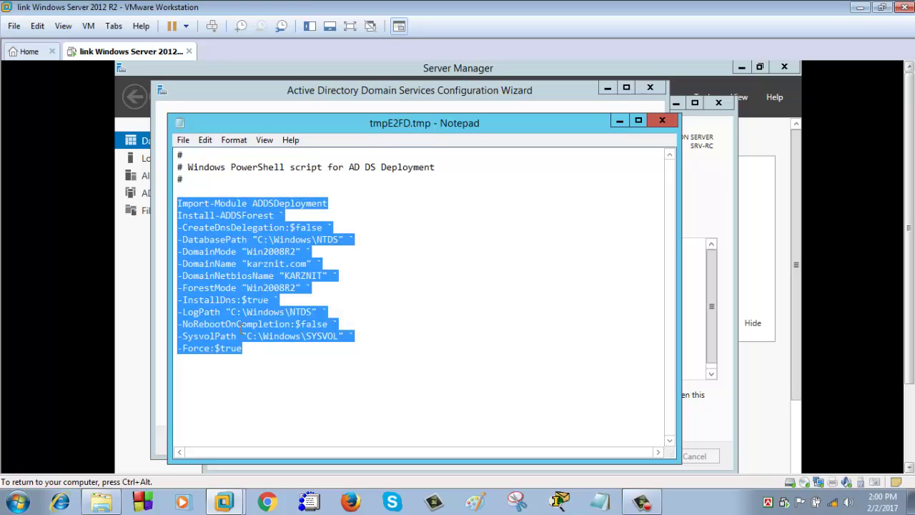
pyautogui.click(266, 351)
pyautogui.moveTo(266, 351); pyautogui.dragTo(174, 205)
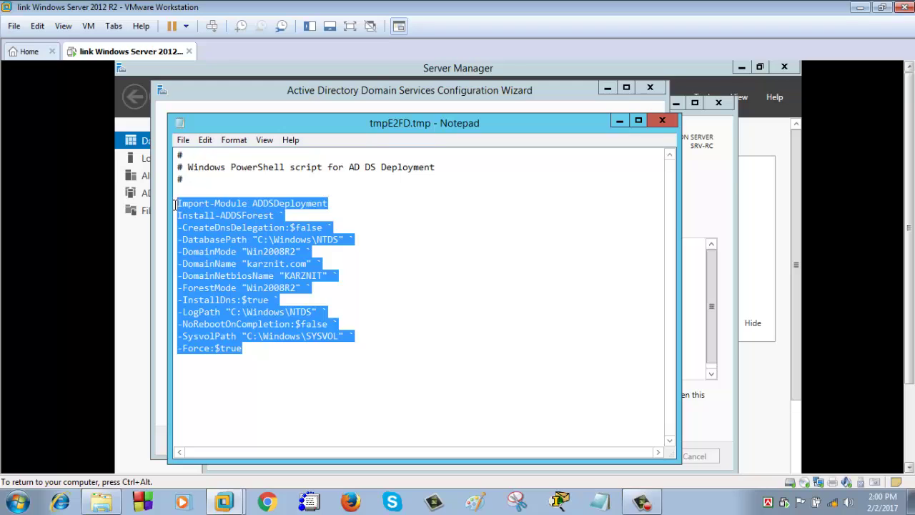
pyautogui.click(292, 359)
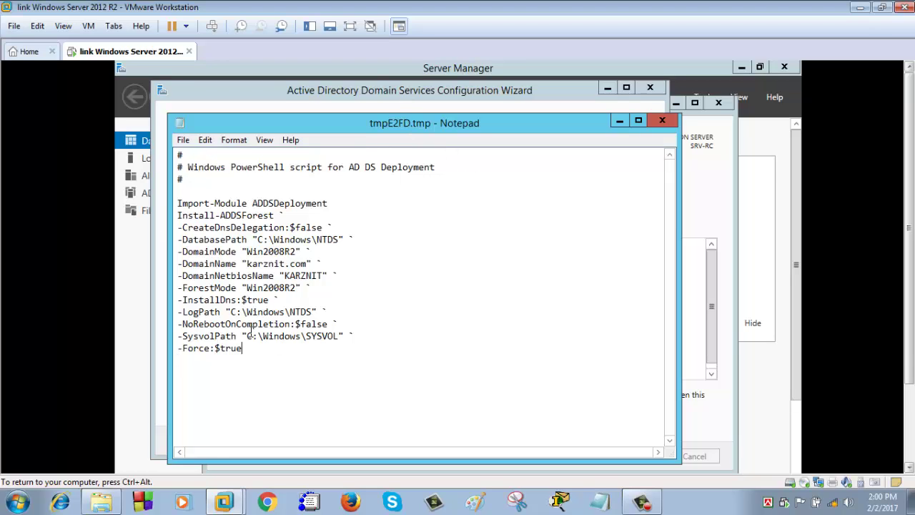
pyautogui.moveTo(243, 348); pyautogui.dragTo(181, 204)
pyautogui.click(266, 360)
pyautogui.click(454, 91)
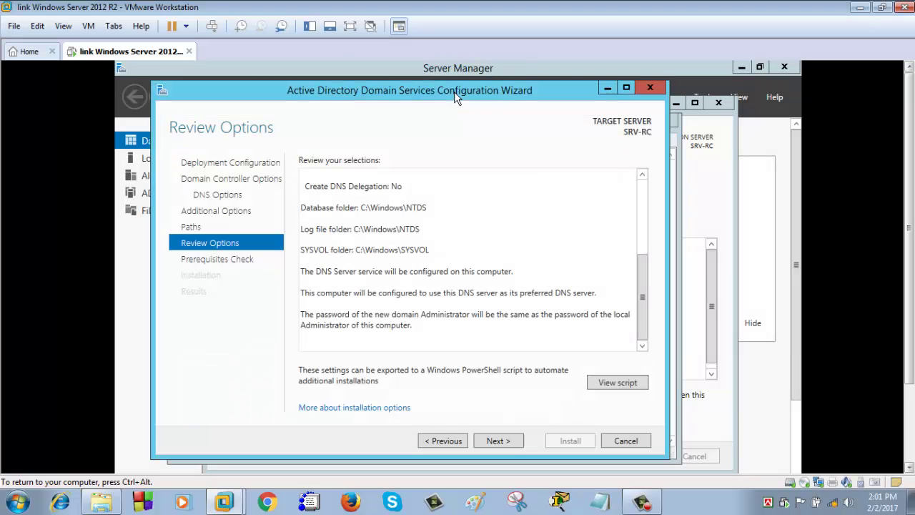
# - Pass the prerequisites check, review the cryptography, static IP and DNS delegation warnings, then install
pyautogui.click(508, 443)
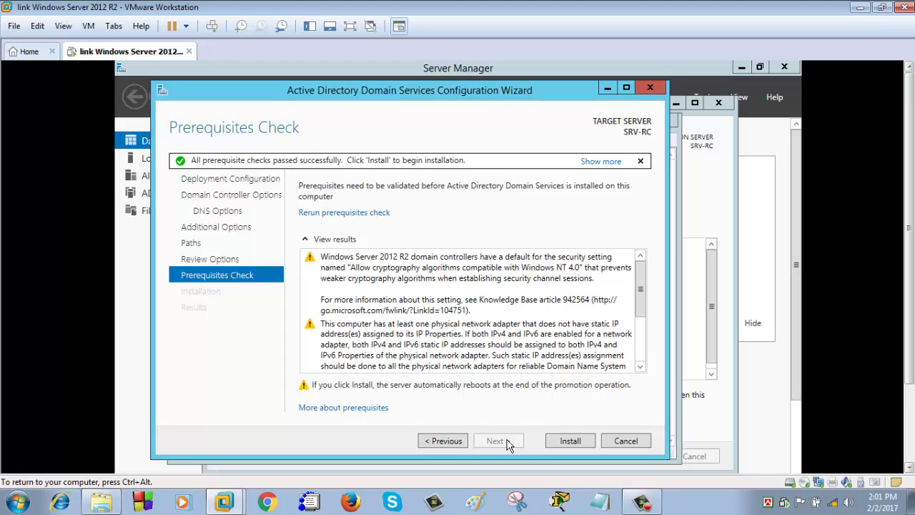
pyautogui.moveTo(641, 293); pyautogui.dragTo(633, 273)
pyautogui.click(317, 271)
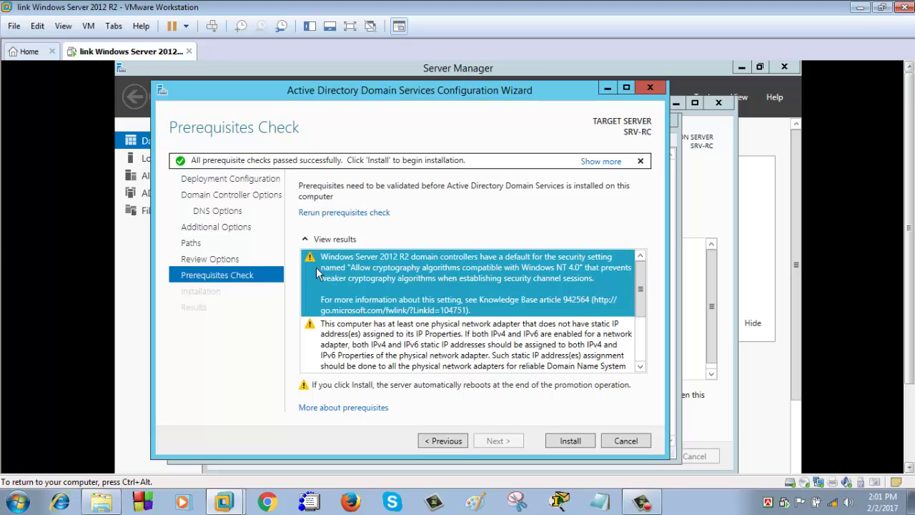
pyautogui.click(428, 366)
pyautogui.scroll(-2, 428, 350)
pyautogui.click(403, 341)
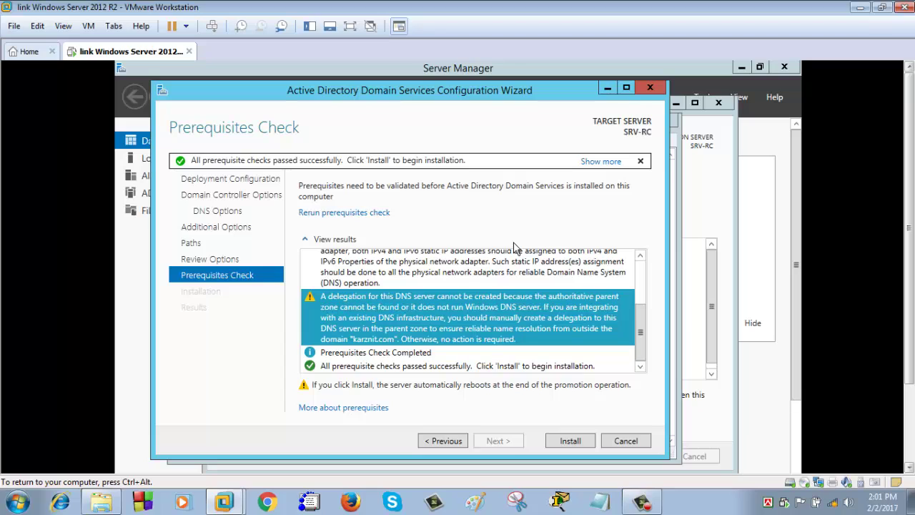
pyautogui.click(572, 439)
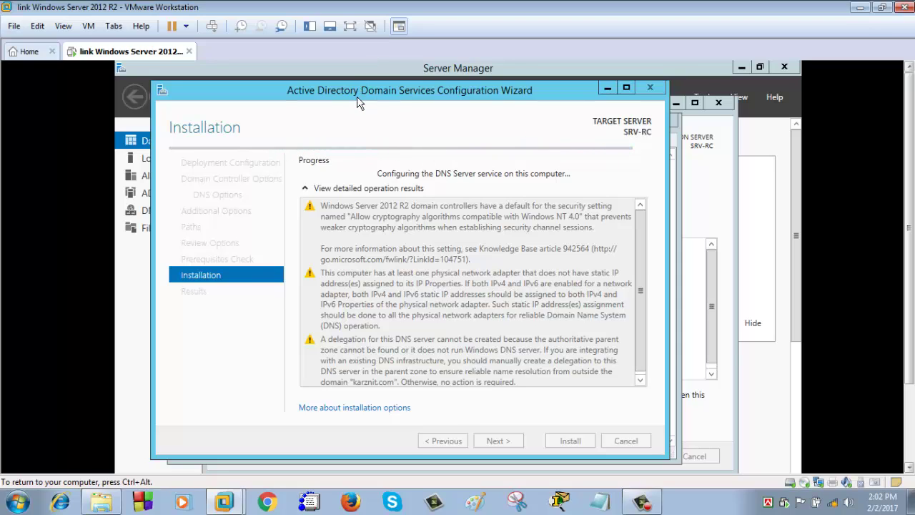
# - Shift the wizard window slightly while the domain controller installation runs to success
pyautogui.moveTo(356, 92); pyautogui.dragTo(378, 89)
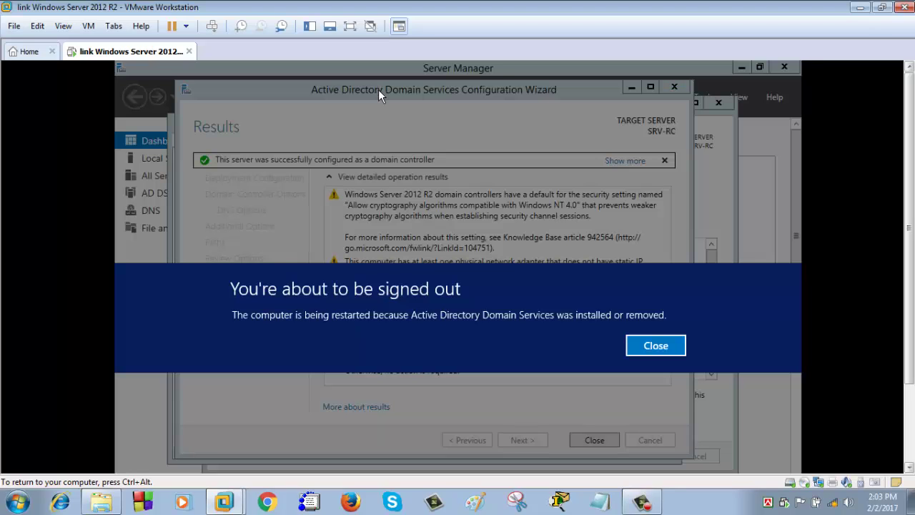
# - Dismiss the sign-out notice and close the configuration wizard, letting the VM restart
pyautogui.click(656, 346)
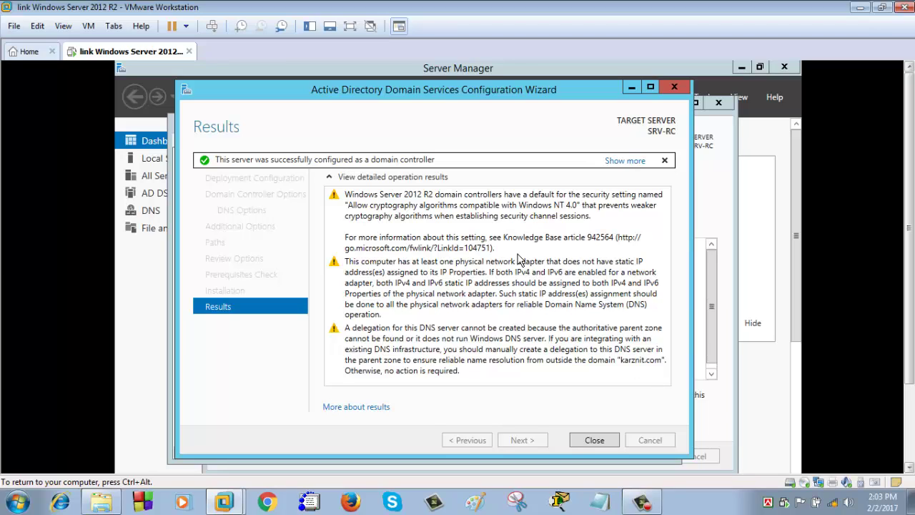
pyautogui.click(594, 441)
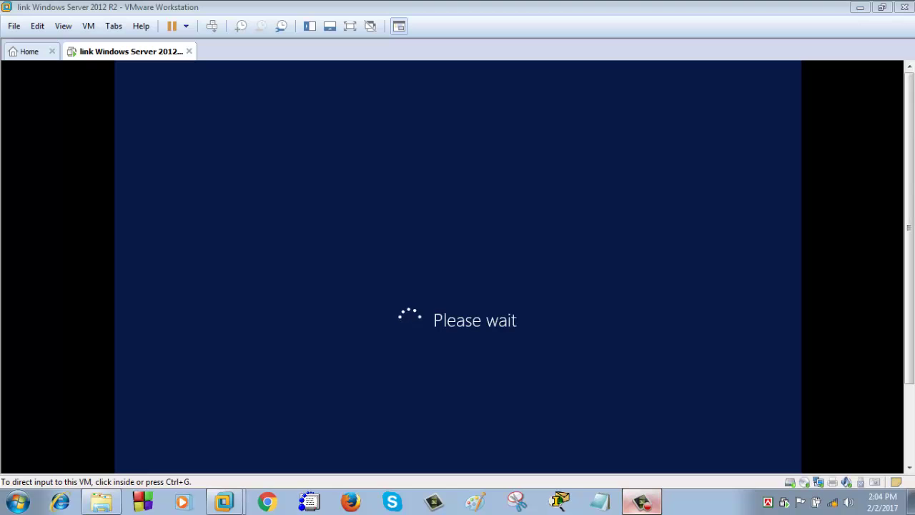
pyautogui.rightClick(641, 501)
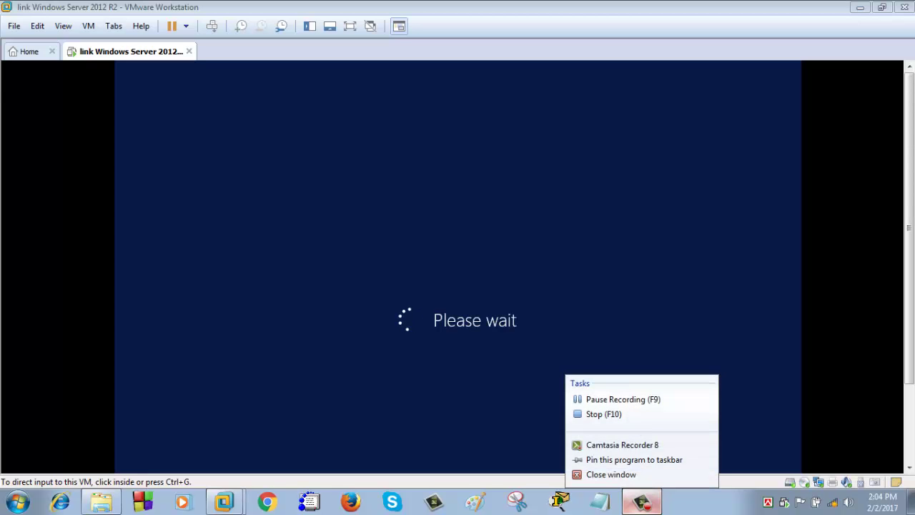